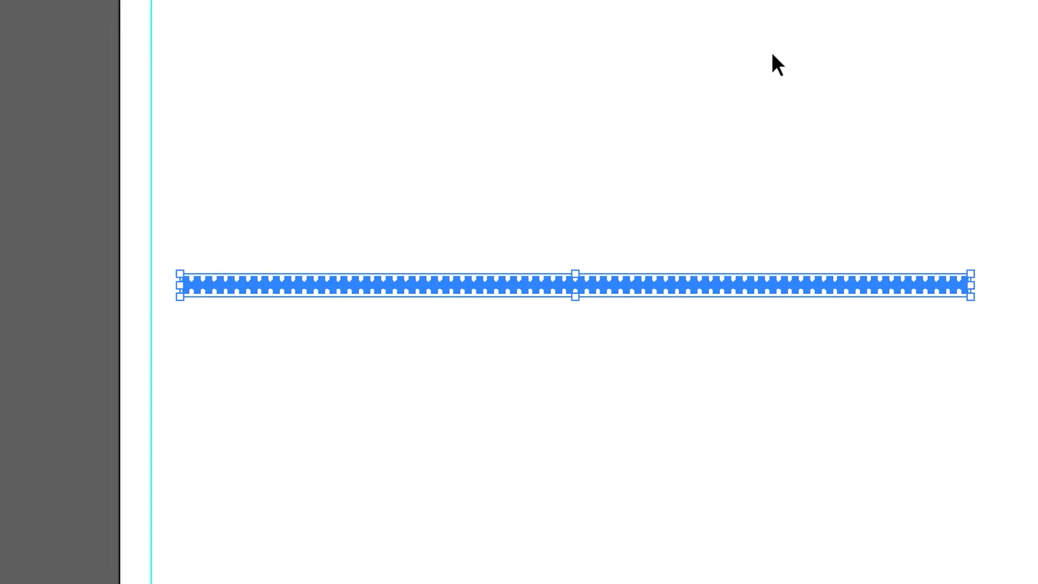
# Deselect the seven scattered squares and open the Window menu.
pyautogui.click(367, 203)
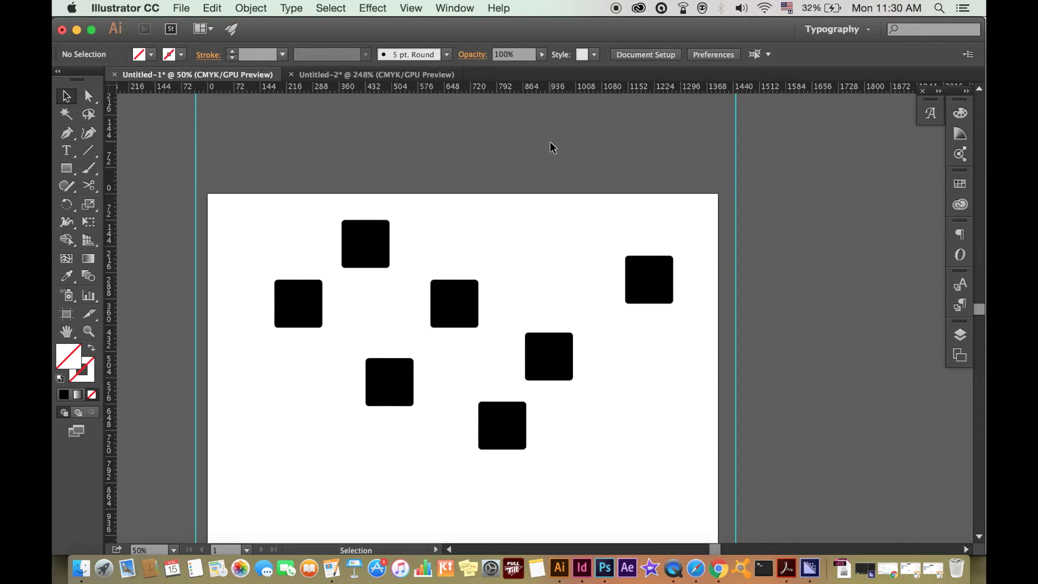
pyautogui.click(447, 4)
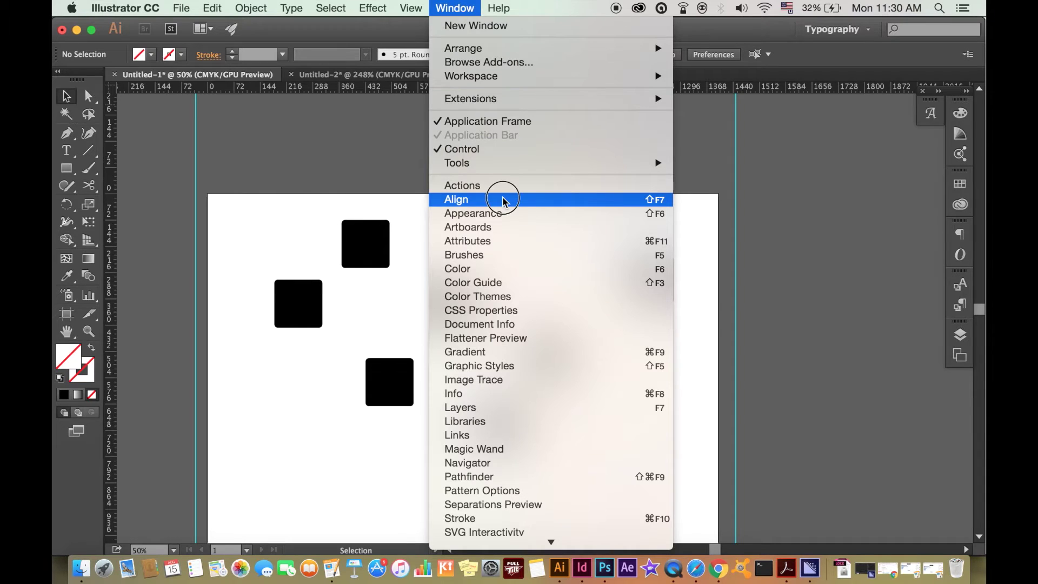
# Show the Align panel, select all seven squares, and put a vertical guide on the leftmost square's edge.
pyautogui.click(503, 200)
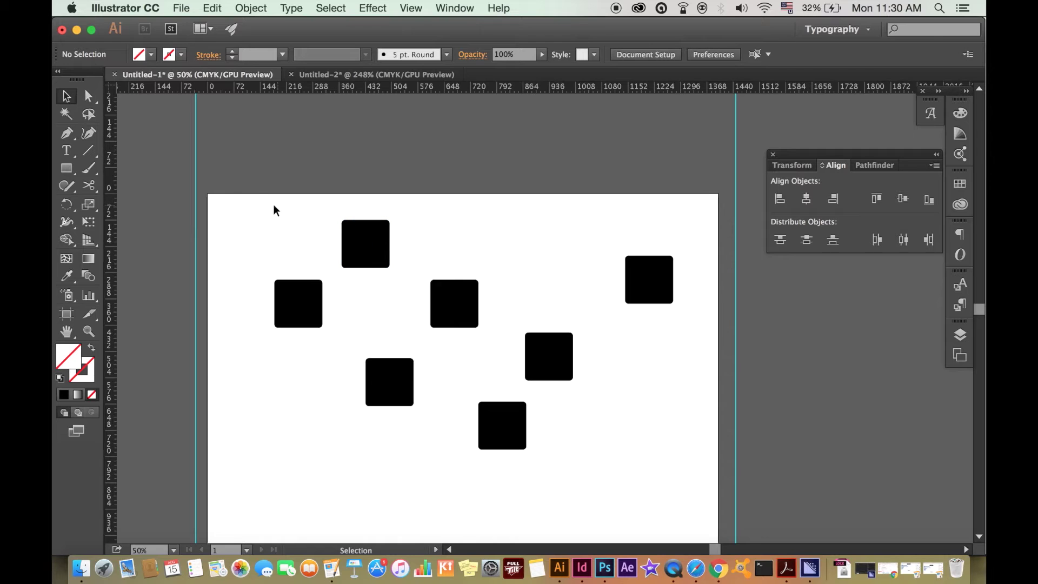
pyautogui.moveTo(253, 190); pyautogui.dragTo(672, 466)
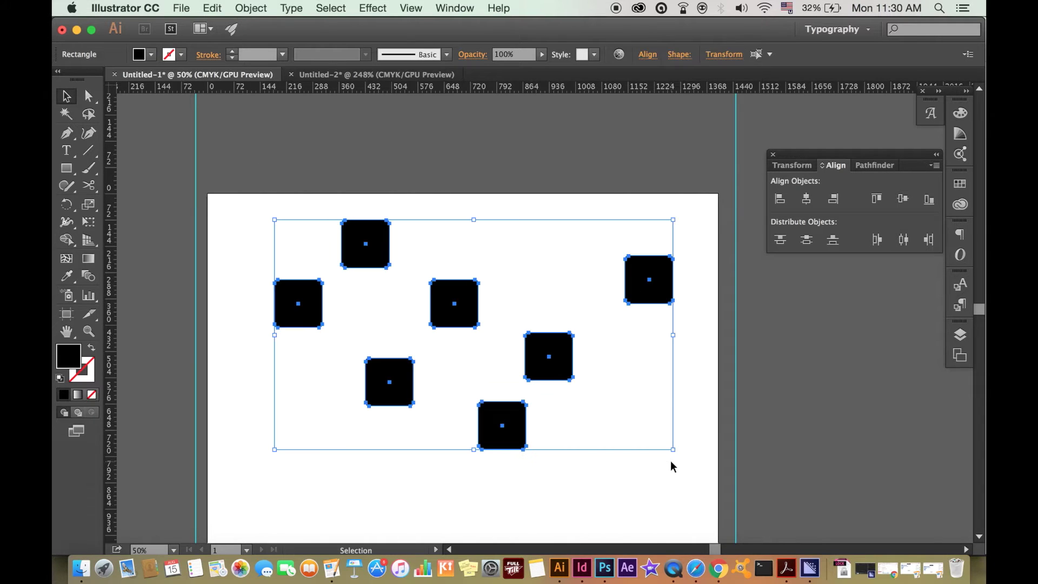
pyautogui.moveTo(197, 120); pyautogui.dragTo(679, 431)
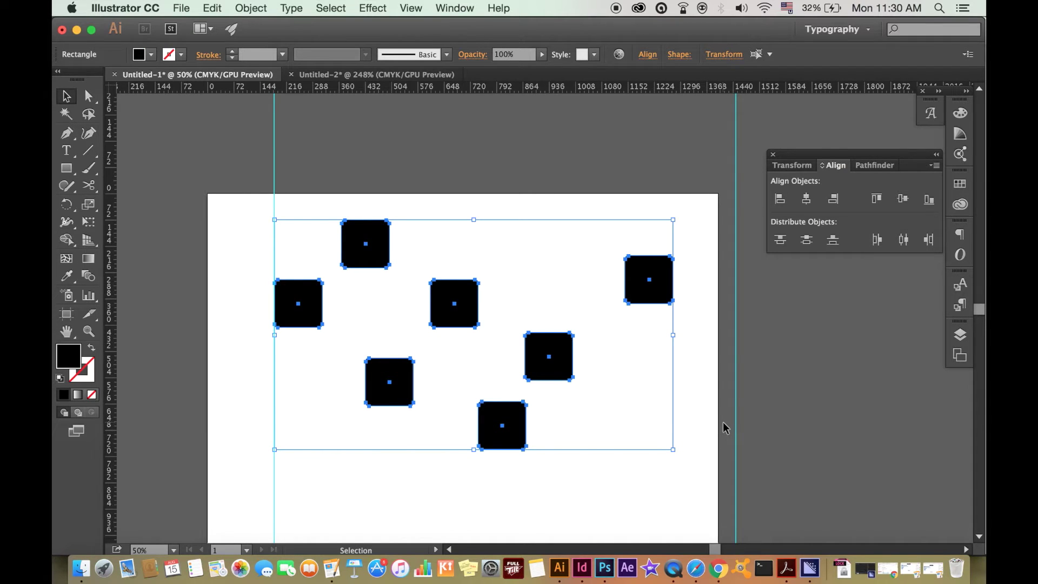
# Try Align Left and Align Center on the squares, undoing each.
pyautogui.click(779, 199)
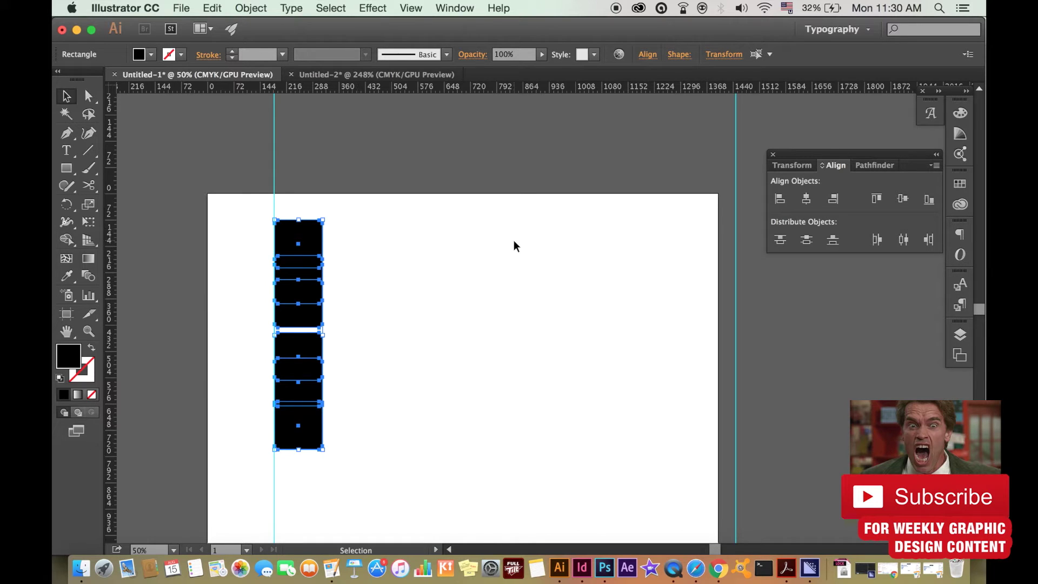
pyautogui.press('super+z')
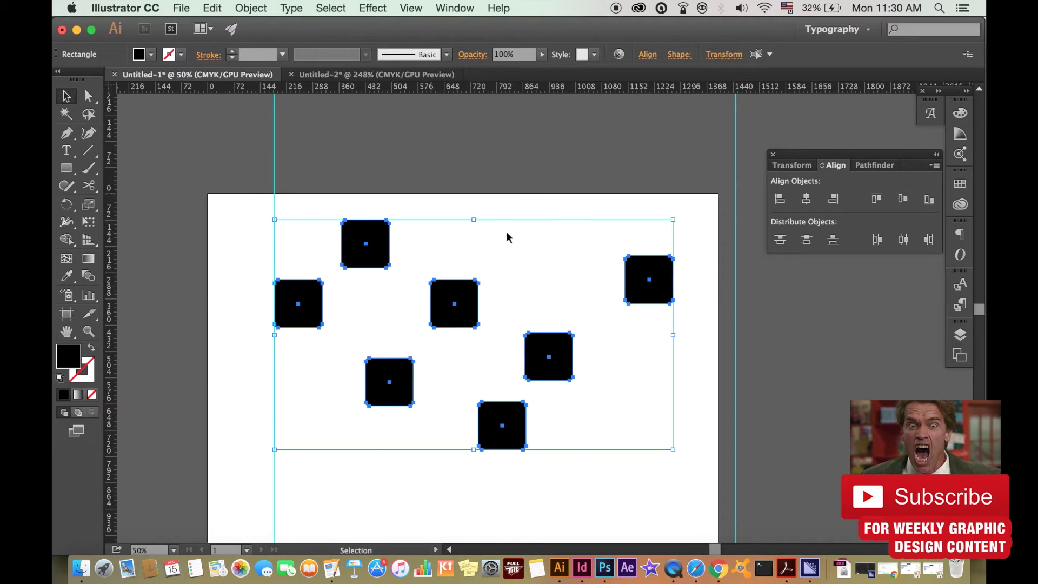
pyautogui.click(806, 198)
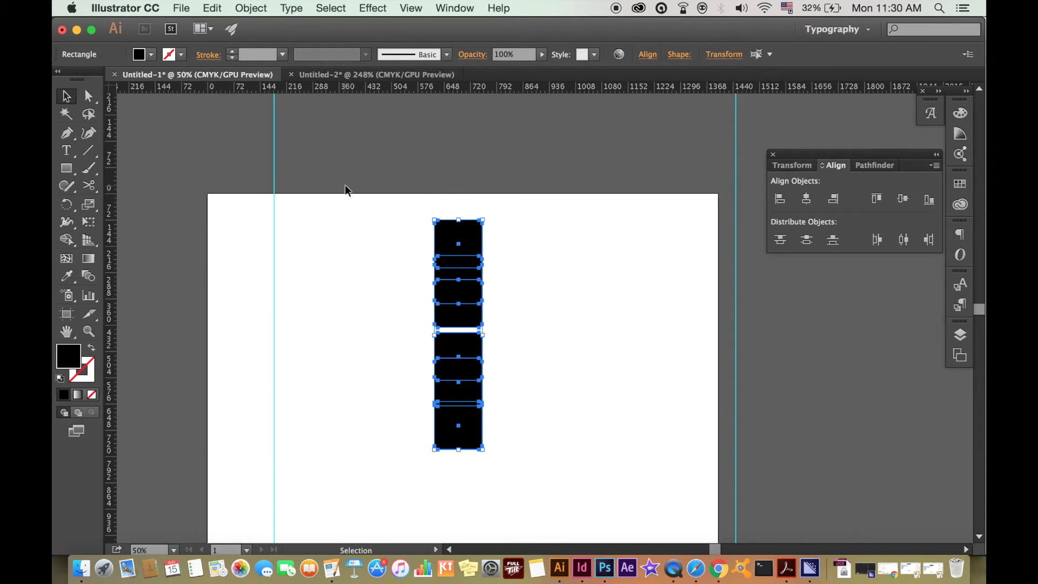
pyautogui.press('super+z')
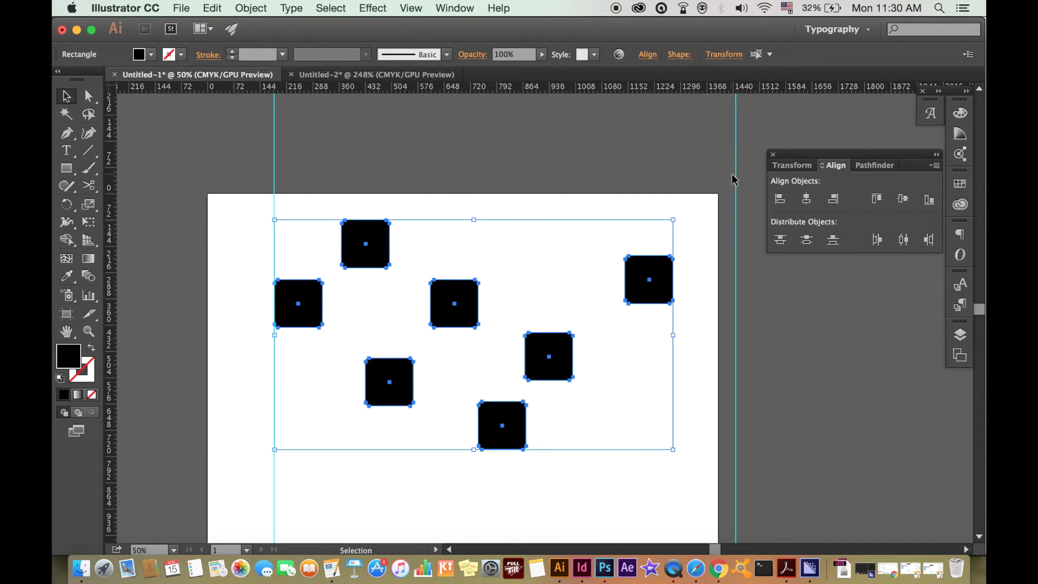
# Reposition the right-hand guide and shift all squares right until the rightmost meets it.
pyautogui.moveTo(736, 175); pyautogui.dragTo(682, 187)
pyautogui.moveTo(314, 179); pyautogui.dragTo(640, 492)
pyautogui.moveTo(683, 182); pyautogui.dragTo(694, 156)
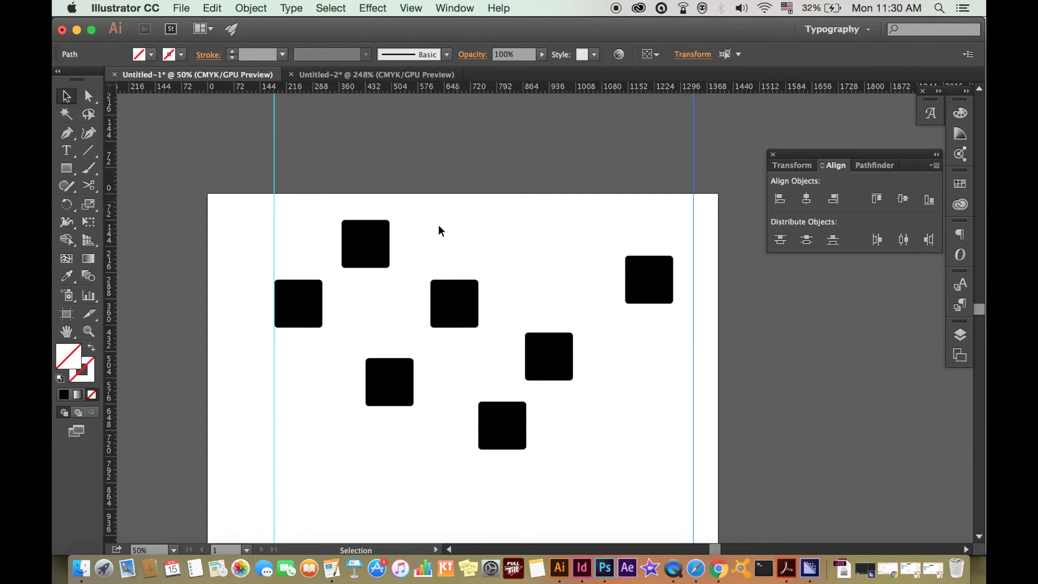
pyautogui.moveTo(292, 199); pyautogui.dragTo(676, 441)
pyautogui.moveTo(650, 287); pyautogui.dragTo(669, 287)
pyautogui.click(833, 199)
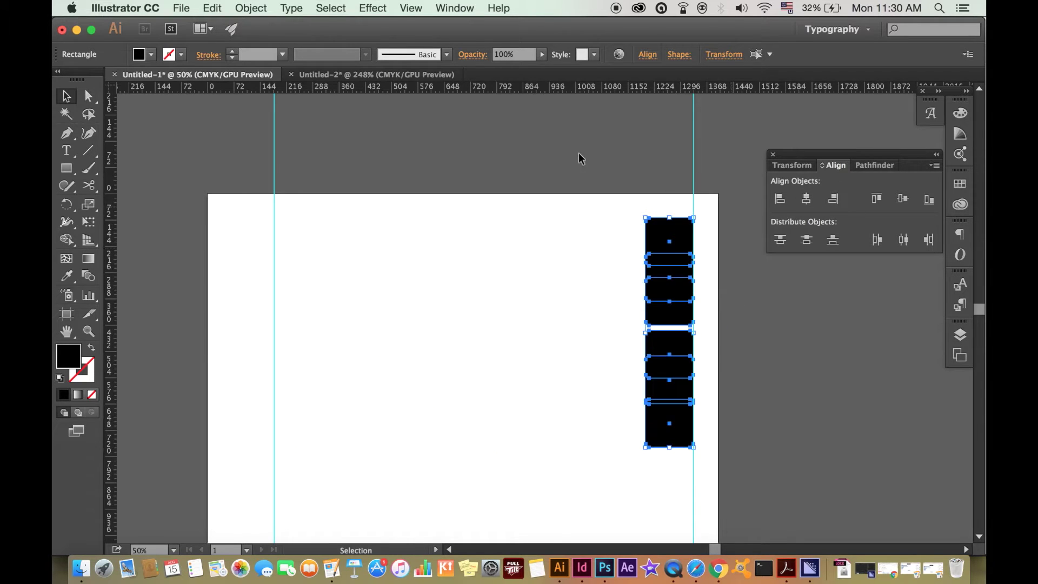
pyautogui.press('super+z')
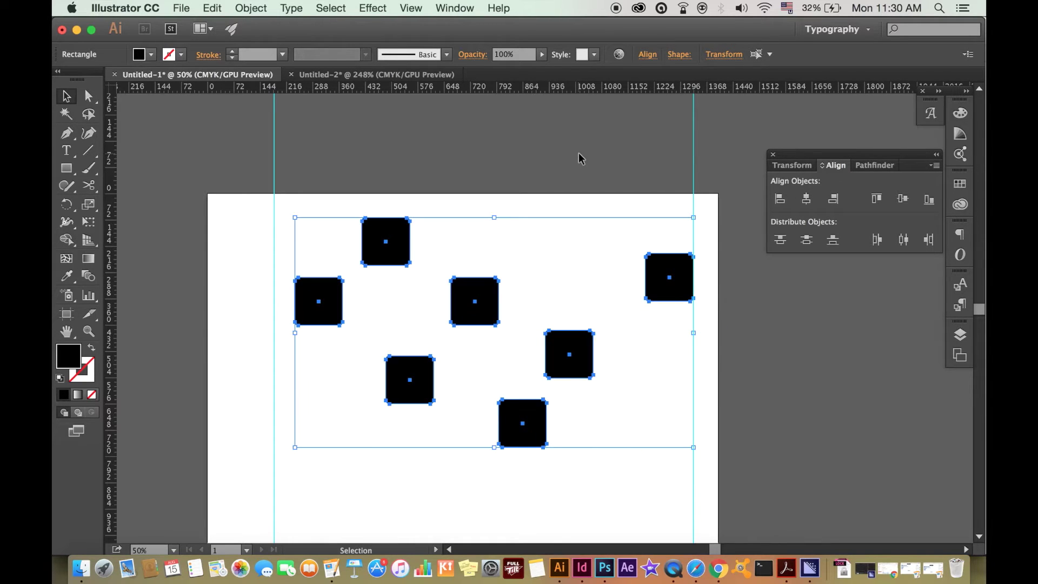
# Select all seven squares and apply Vertical Distribute Top, then deselect.
pyautogui.click(518, 325)
pyautogui.scroll(5, 498, 162)
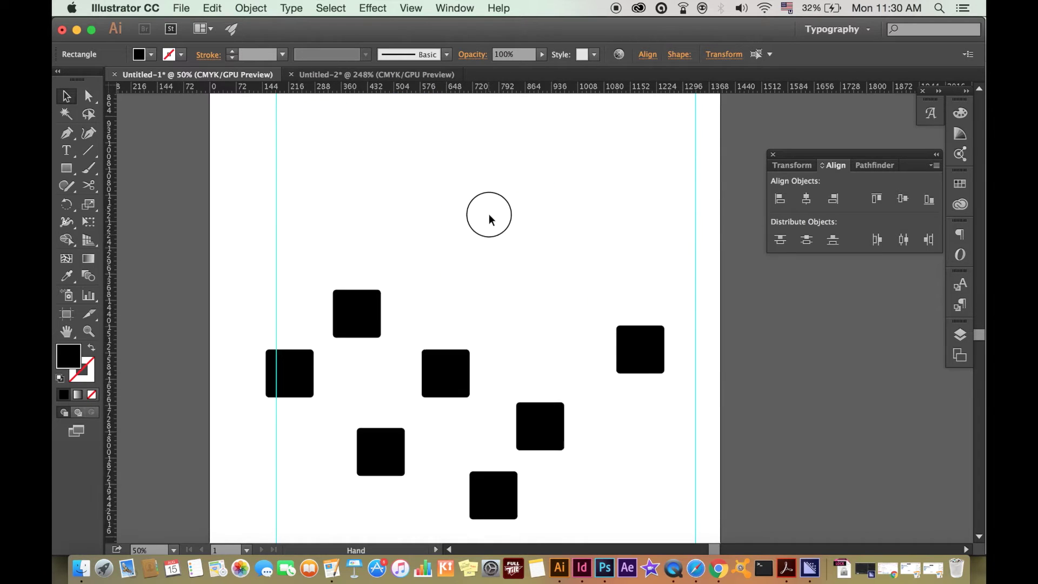
pyautogui.scroll(-2, 489, 216)
pyautogui.moveTo(277, 219); pyautogui.dragTo(643, 491)
pyautogui.scroll(-3, 844, 276)
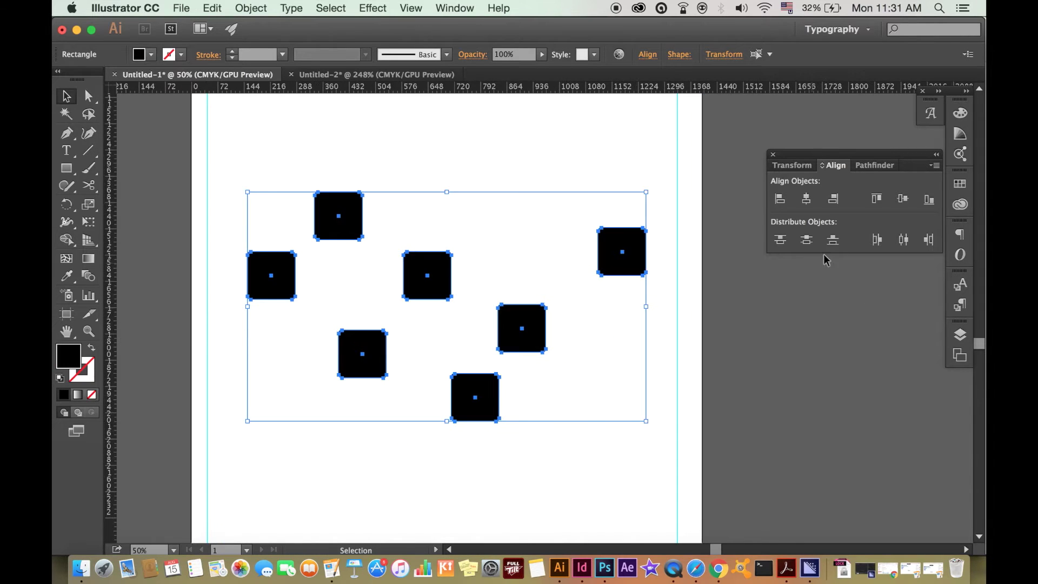
pyautogui.click(781, 241)
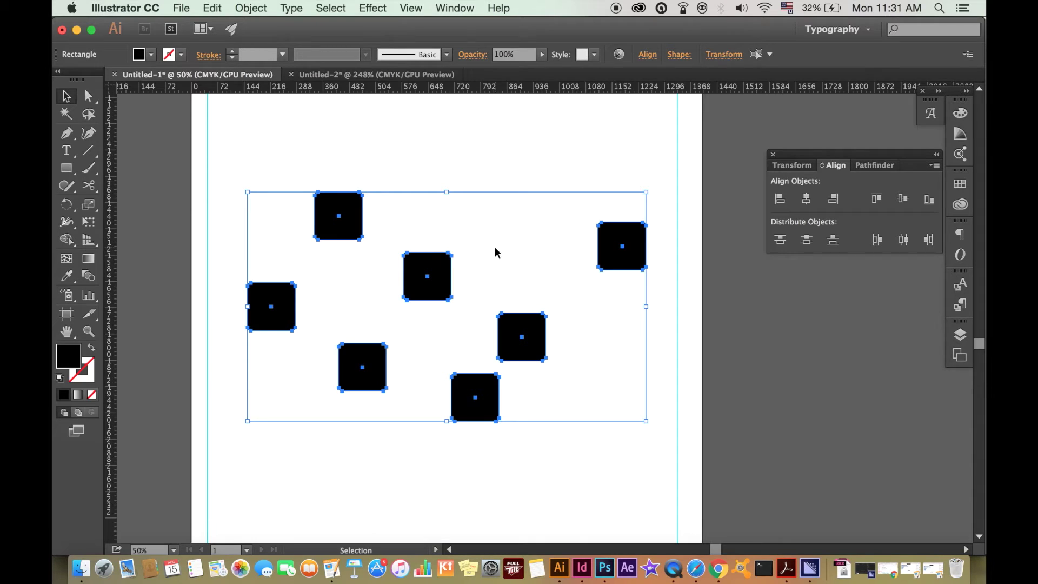
pyautogui.click(505, 141)
# Drag each of the seven squares into a loose vertical column on the left.
pyautogui.moveTo(343, 223); pyautogui.dragTo(316, 187)
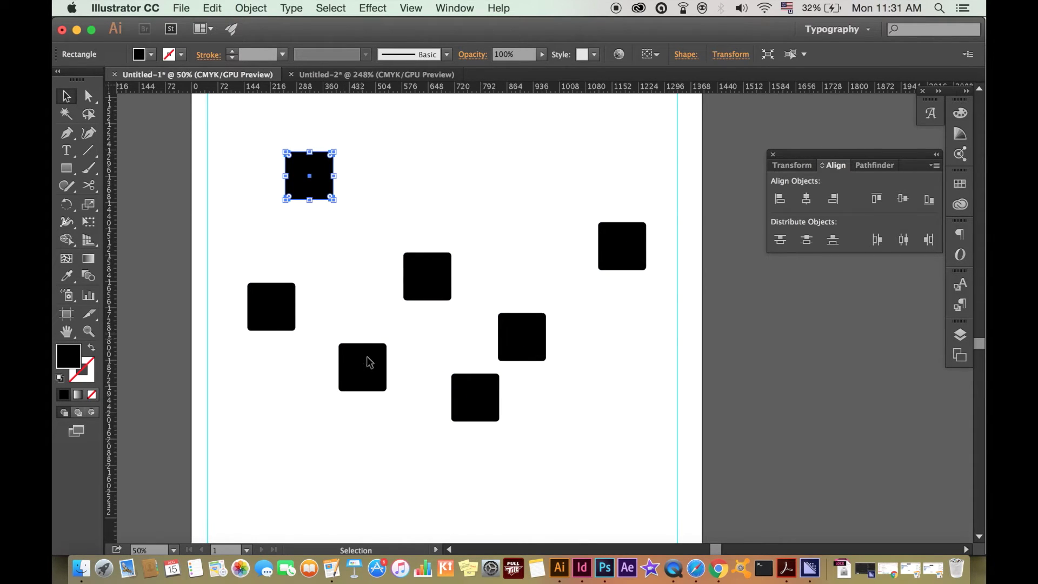
pyautogui.moveTo(369, 362); pyautogui.dragTo(305, 249)
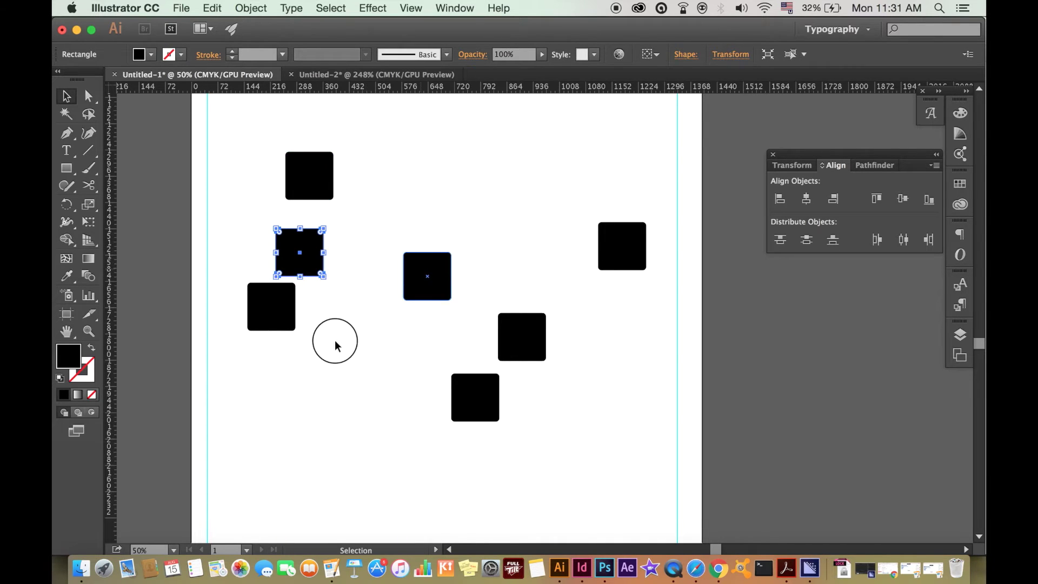
pyautogui.moveTo(335, 345); pyautogui.dragTo(282, 363)
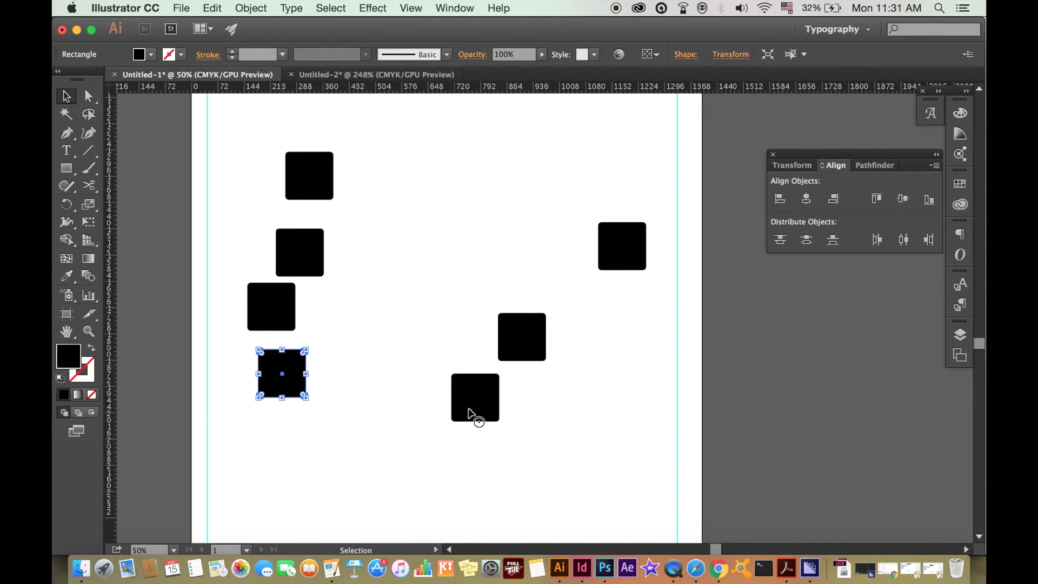
pyautogui.moveTo(484, 409); pyautogui.dragTo(301, 448)
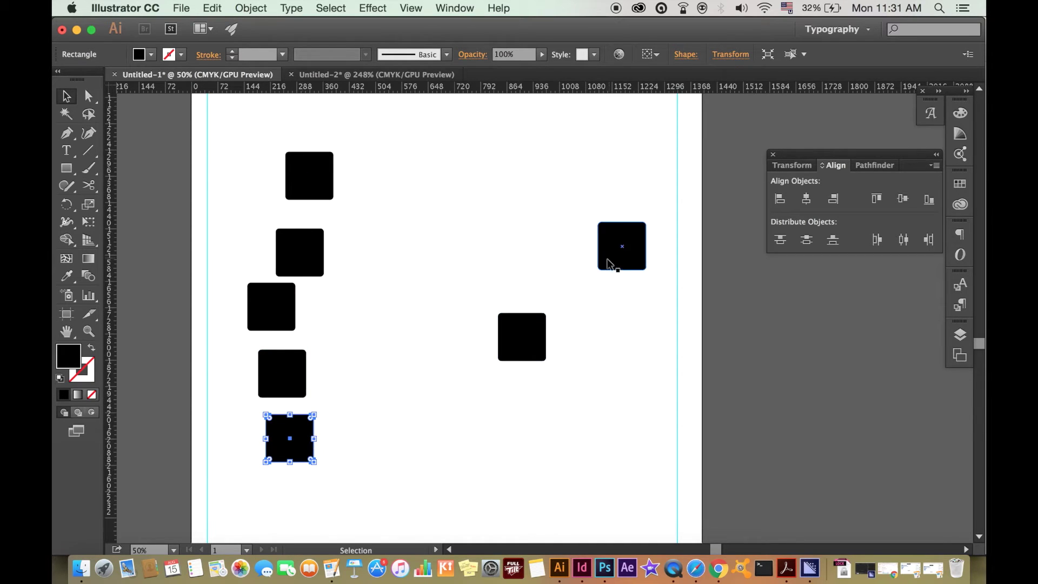
pyautogui.moveTo(609, 265); pyautogui.dragTo(325, 136)
pyautogui.moveTo(483, 219); pyautogui.dragTo(530, 225)
pyautogui.moveTo(589, 343); pyautogui.dragTo(361, 508)
# Scale the stacked squares down slightly by a corner handle and deselect.
pyautogui.moveTo(294, 128); pyautogui.dragTo(514, 491)
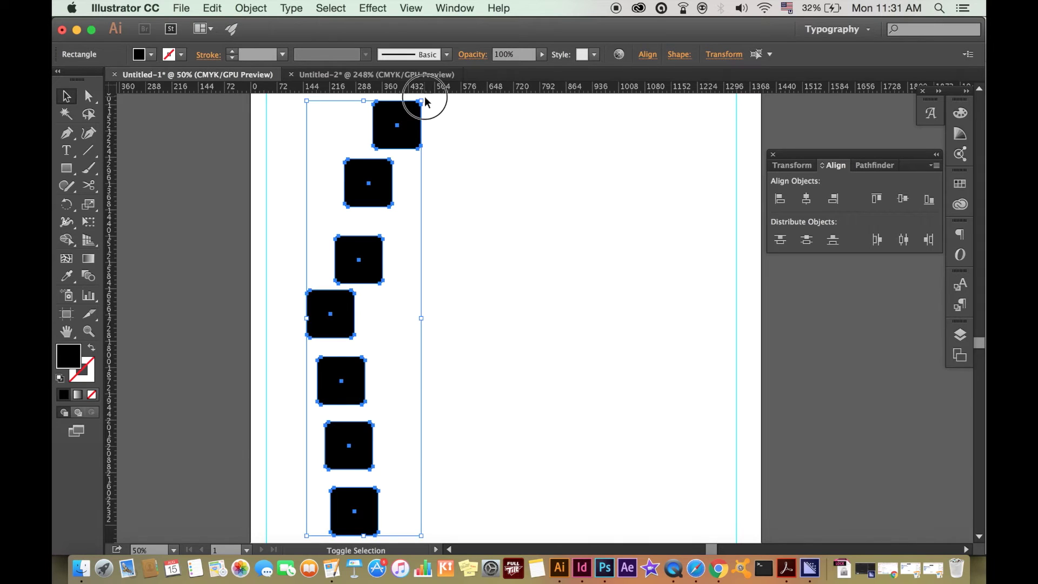
pyautogui.moveTo(425, 100); pyautogui.dragTo(431, 155)
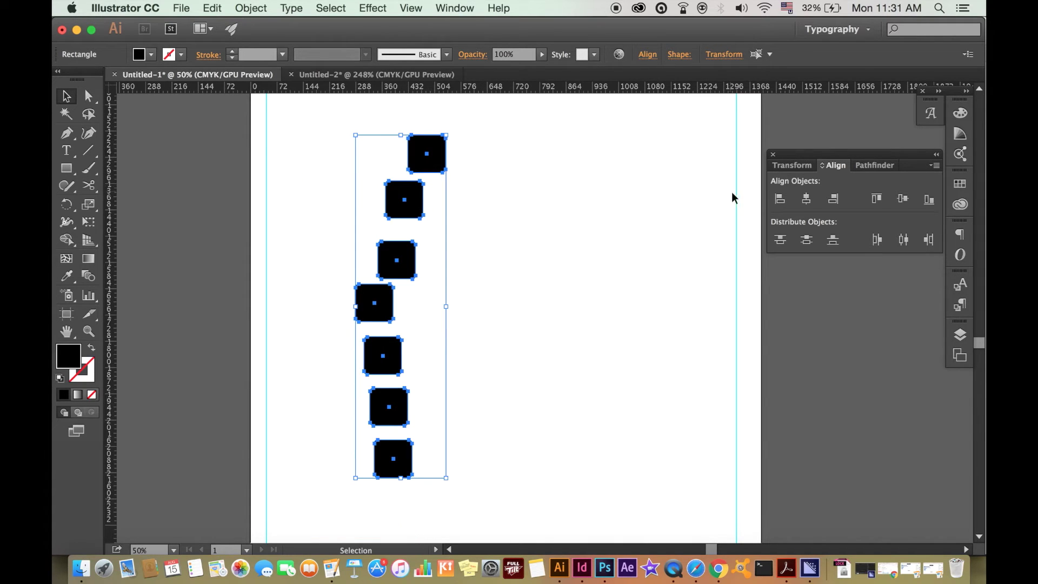
pyautogui.click(604, 274)
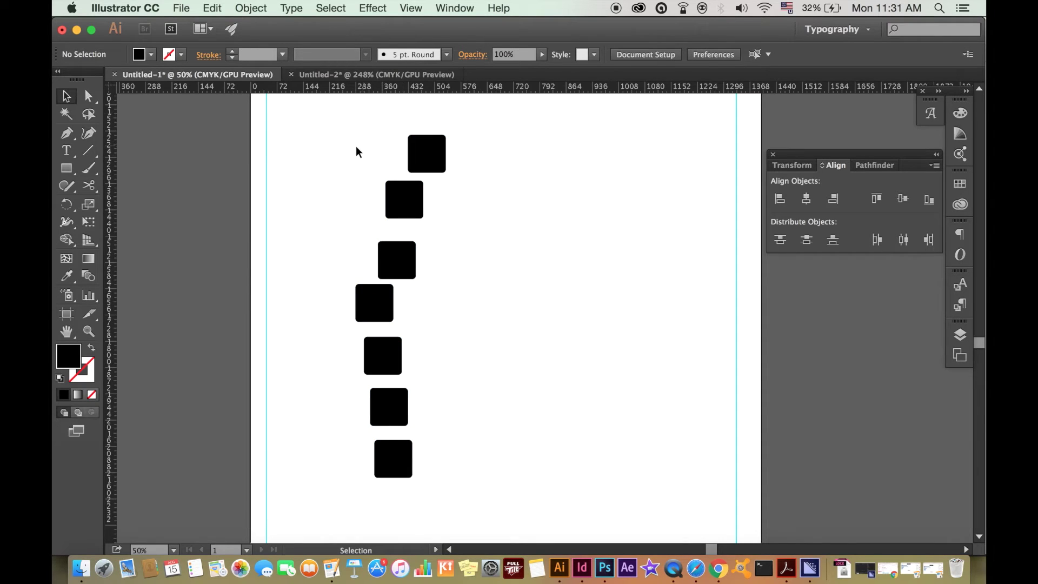
# Apply Horizontal Align Center and Vertical Distribute Center to the seven squares.
pyautogui.moveTo(340, 150); pyautogui.dragTo(561, 473)
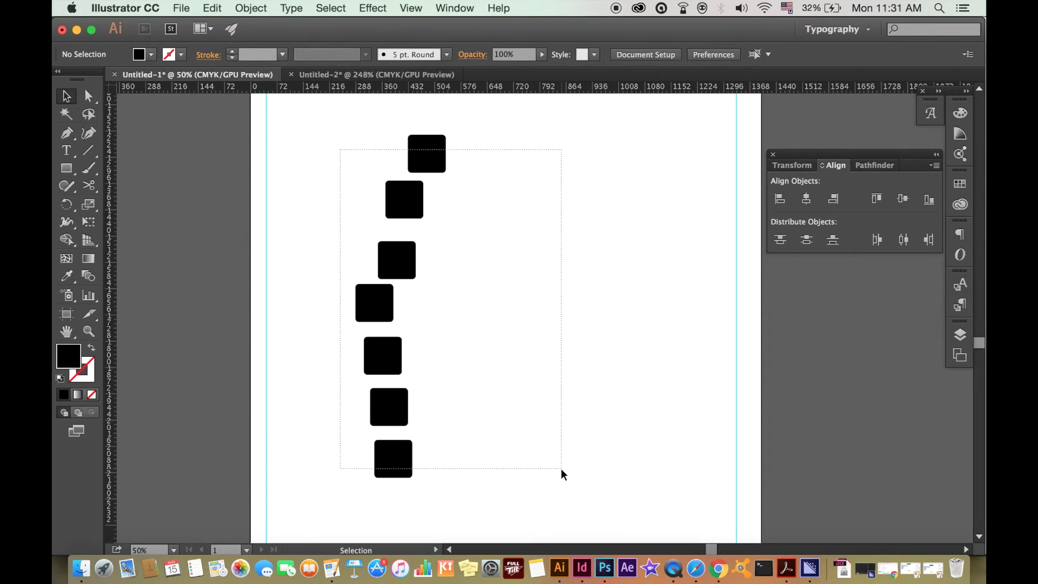
pyautogui.click(807, 200)
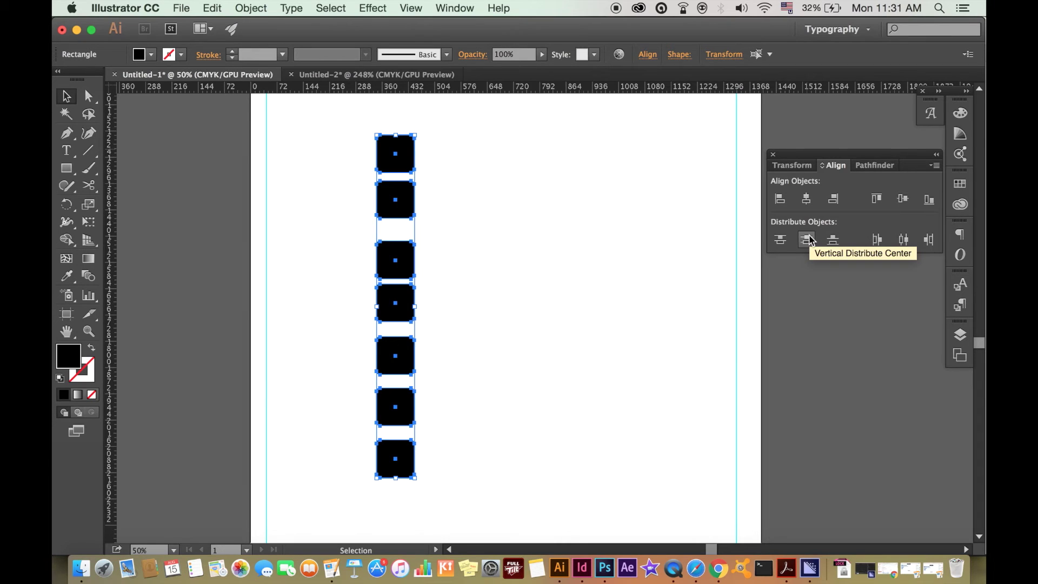
pyautogui.click(780, 240)
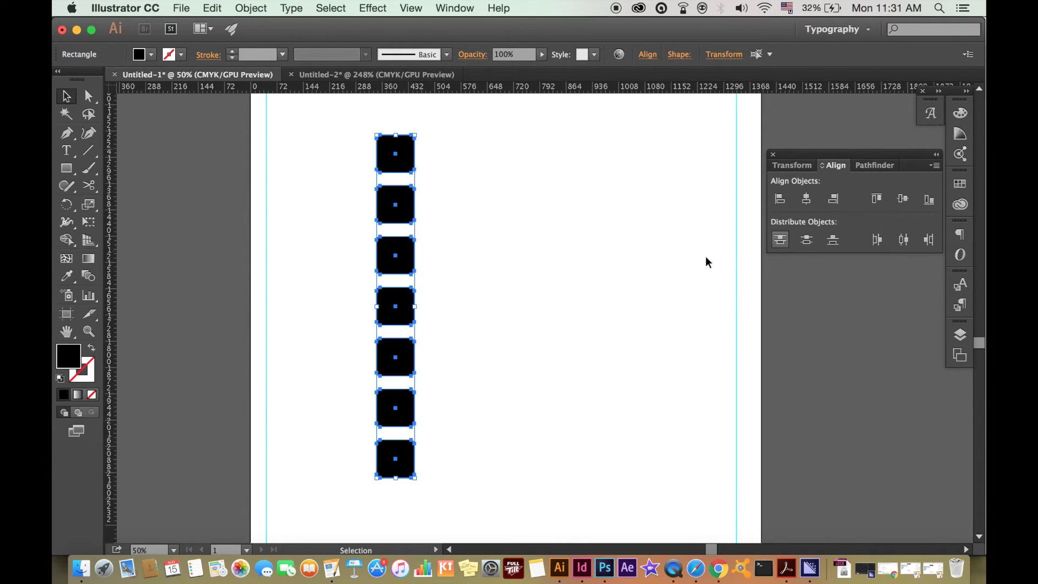
pyautogui.click(595, 266)
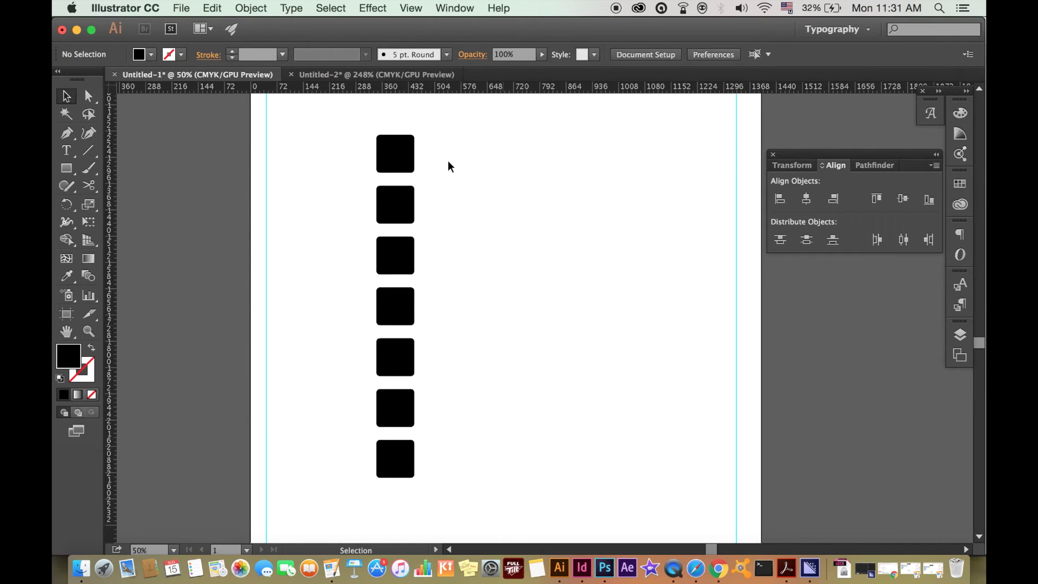
# Undo back to the staggered squares, then redistribute them evenly and centre them in one column.
pyautogui.moveTo(355, 143); pyautogui.dragTo(513, 484)
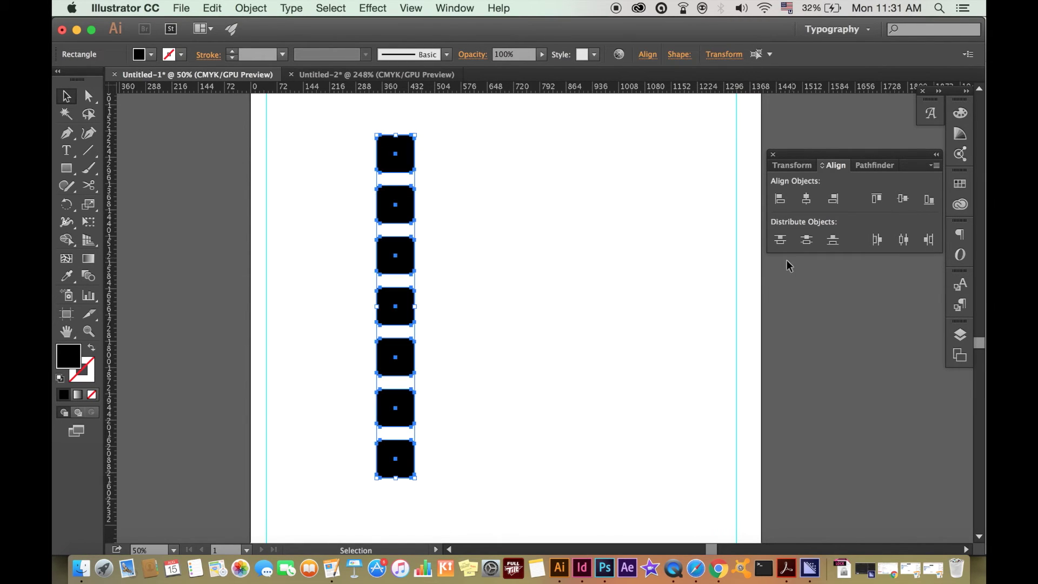
pyautogui.press('super+z')
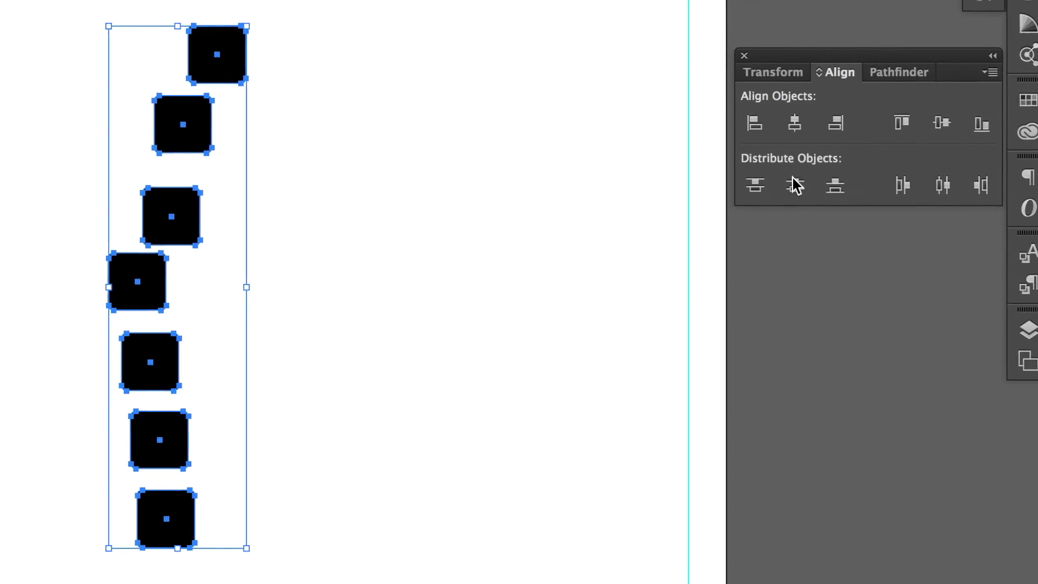
pyautogui.click(795, 184)
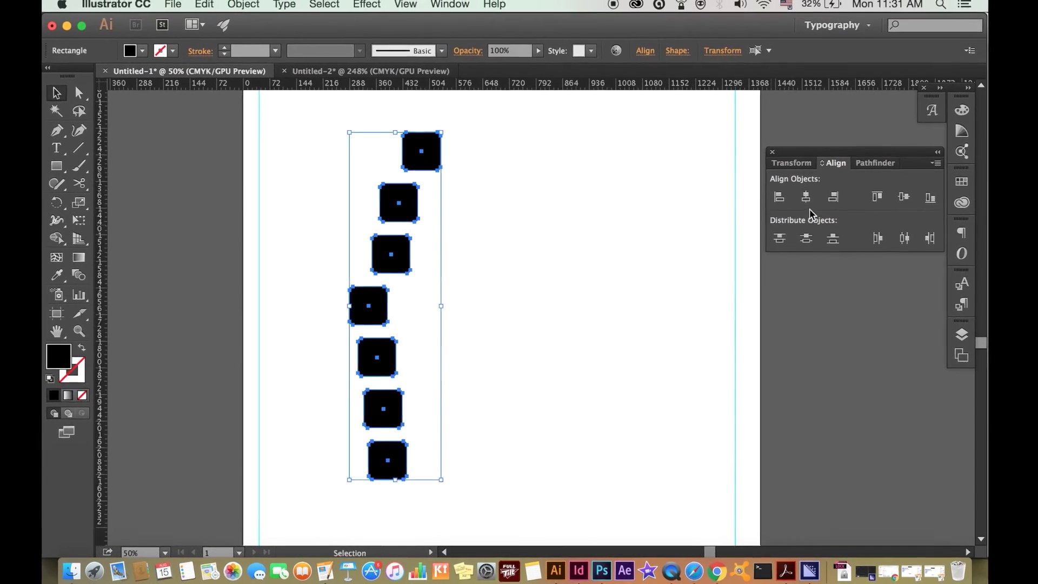
pyautogui.click(805, 196)
pyautogui.click(675, 226)
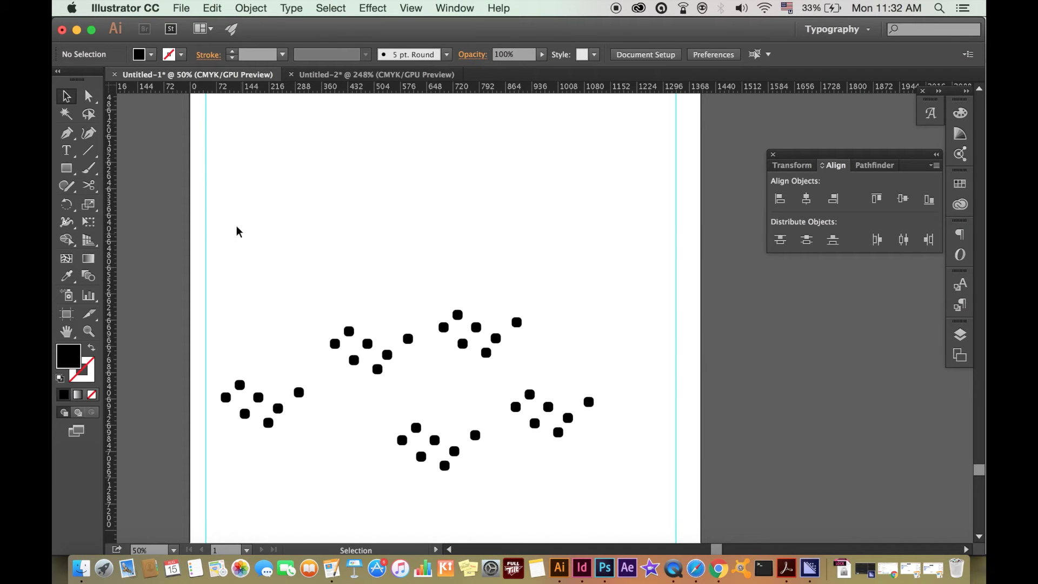
# Apply Horizontal Distribute Left then Vertical Align Center to all the scattered squares, and deselect.
pyautogui.moveTo(226, 219); pyautogui.dragTo(639, 489)
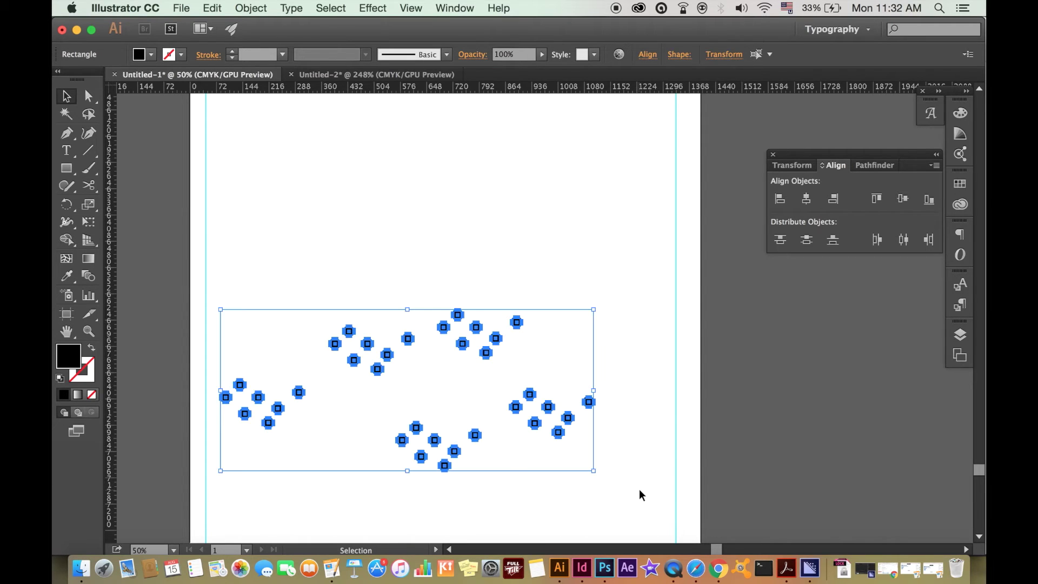
pyautogui.click(877, 241)
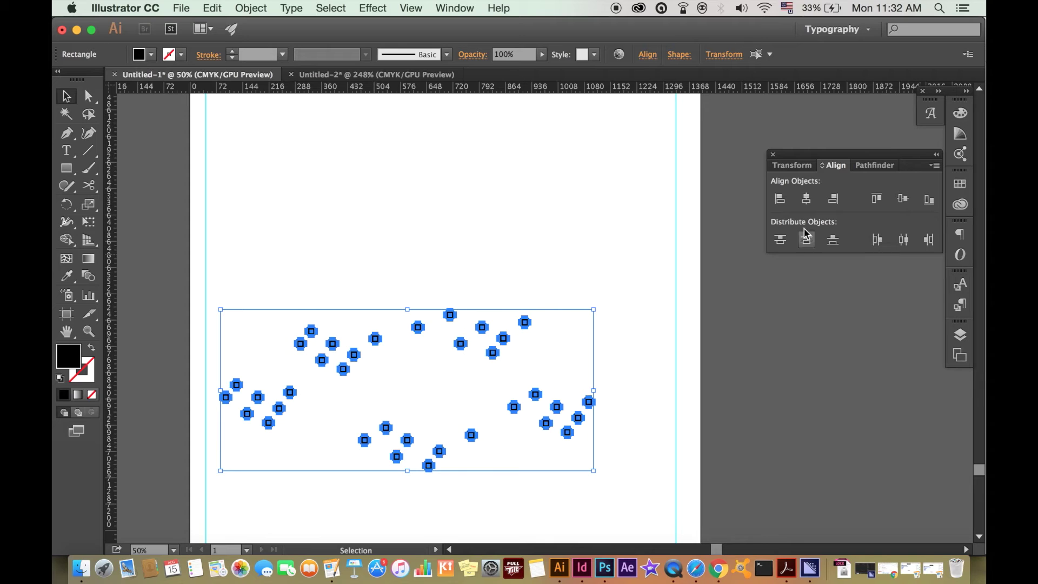
pyautogui.click(902, 200)
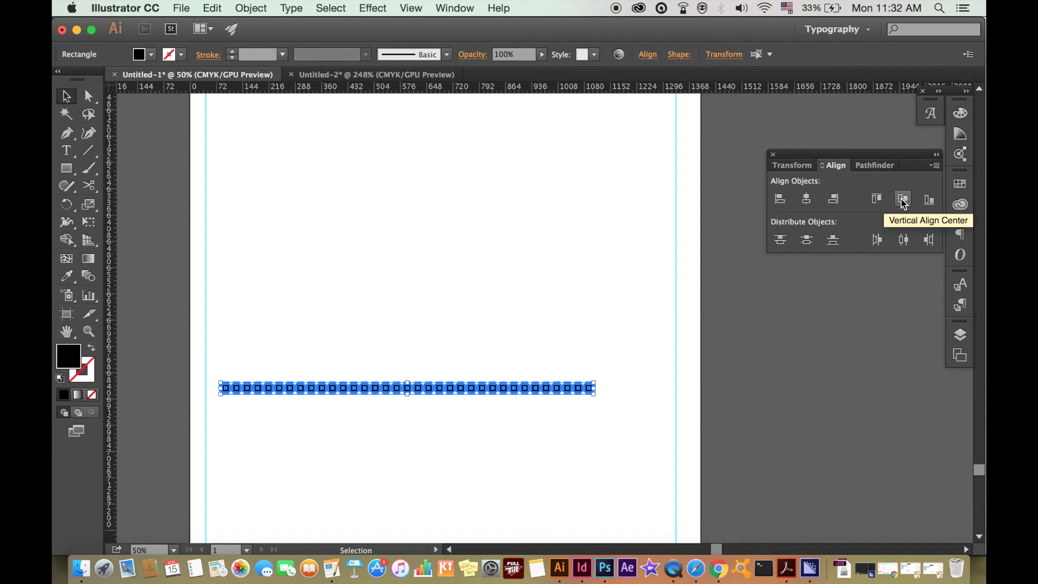
pyautogui.click(633, 320)
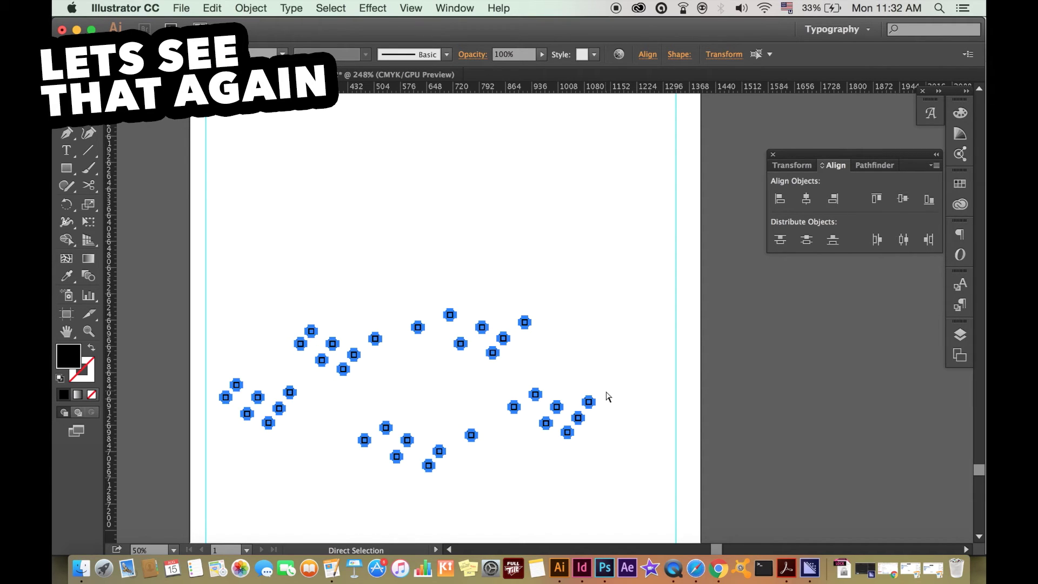
# With the Selection tool, scale the dot group down and move it up-right.
pyautogui.press('v')
pyautogui.moveTo(593, 309); pyautogui.dragTo(426, 353)
pyautogui.moveTo(378, 399); pyautogui.dragTo(566, 330)
pyautogui.click(320, 223)
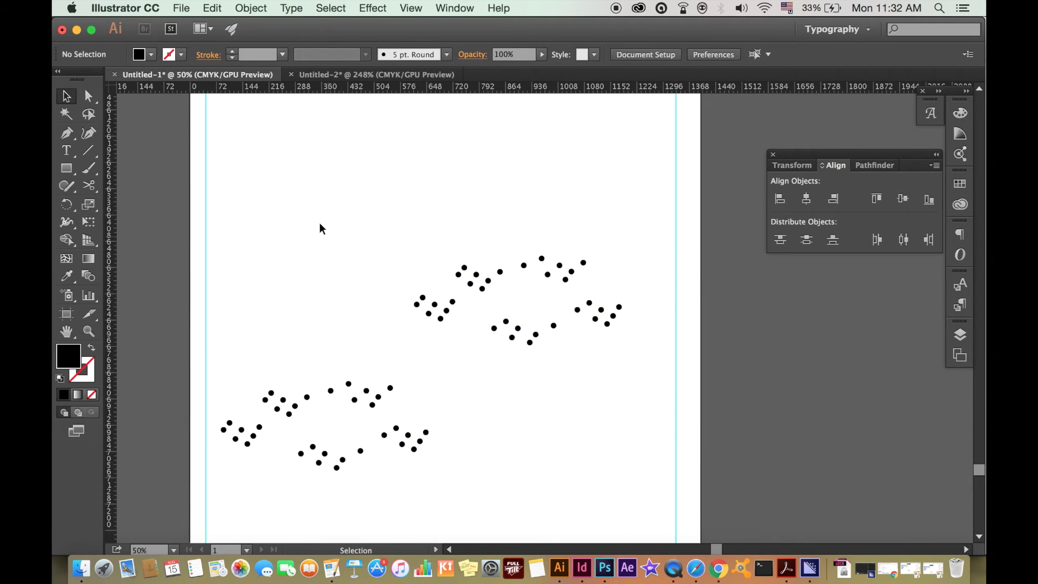
# Align both dot groups with Vertical Align Center, then apply Horizontal Distribute Center.
pyautogui.moveTo(219, 134); pyautogui.dragTo(658, 499)
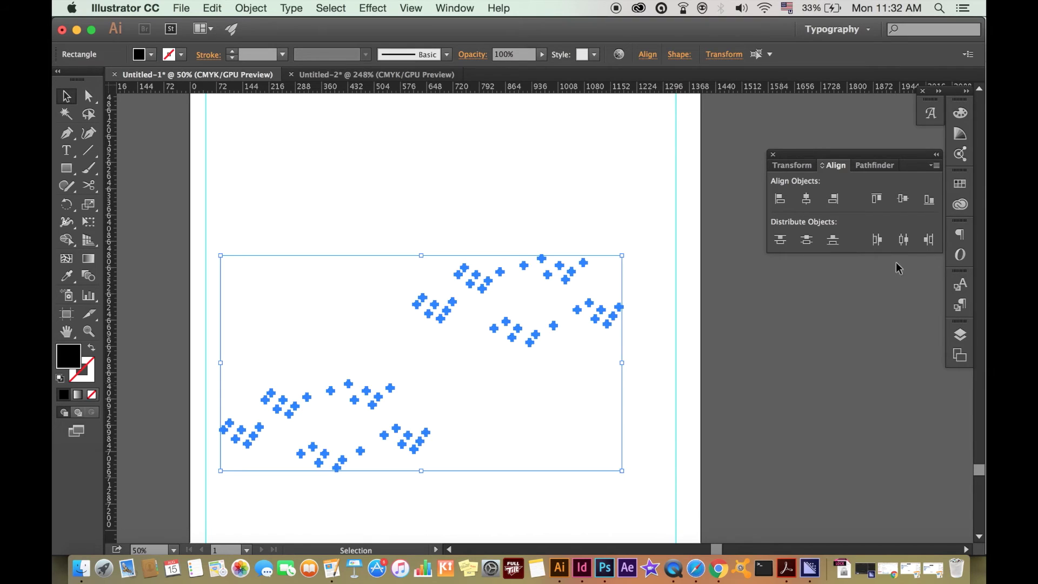
pyautogui.click(902, 199)
pyautogui.click(605, 287)
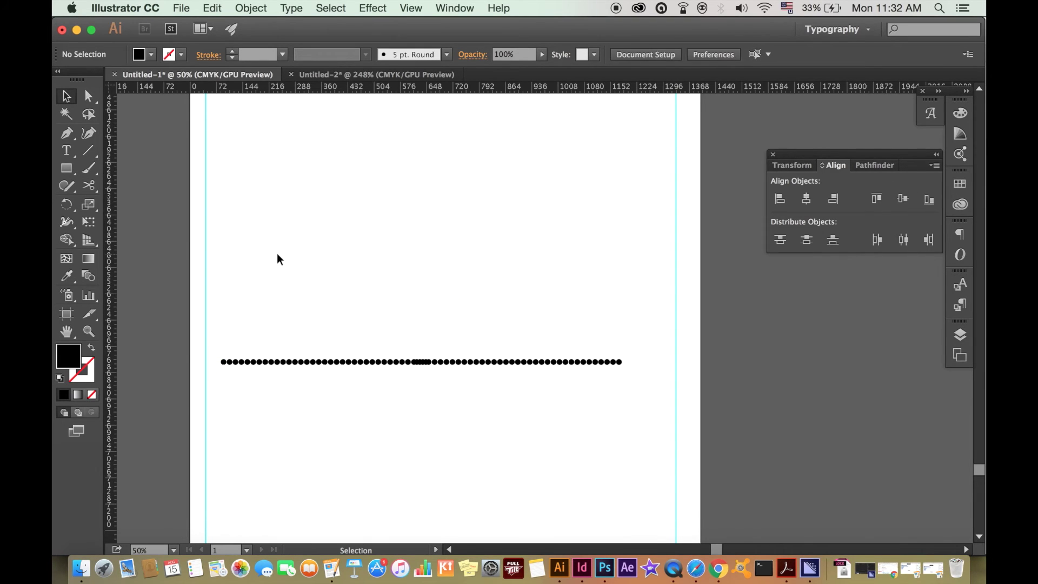
pyautogui.moveTo(212, 255); pyautogui.dragTo(642, 434)
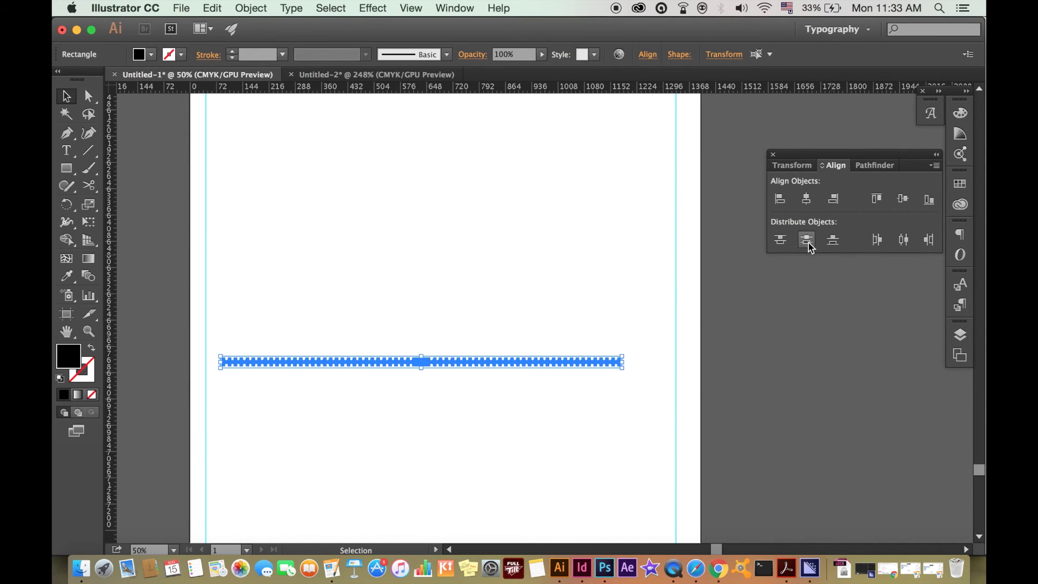
pyautogui.click(904, 241)
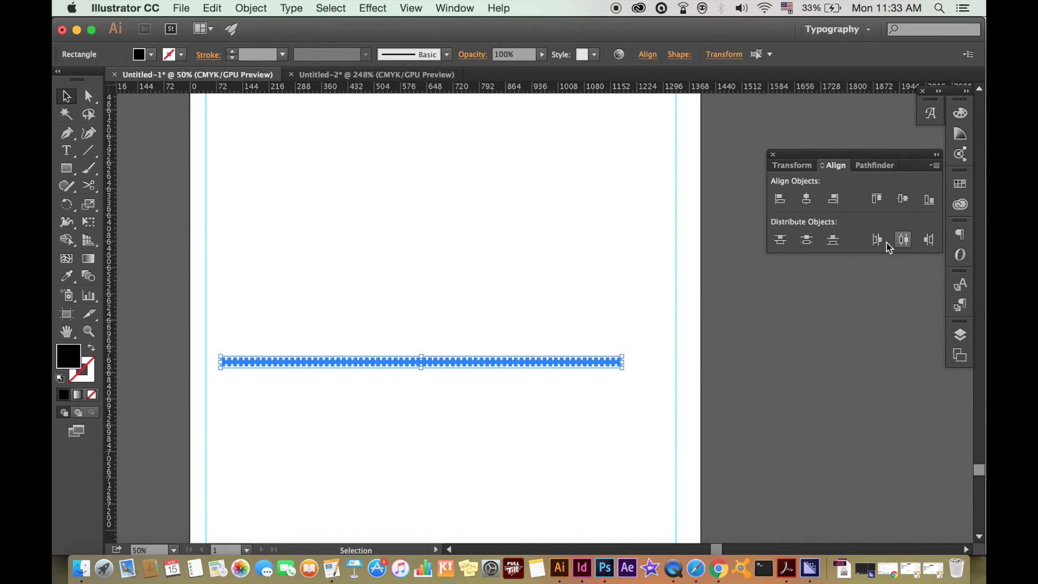
pyautogui.click(522, 246)
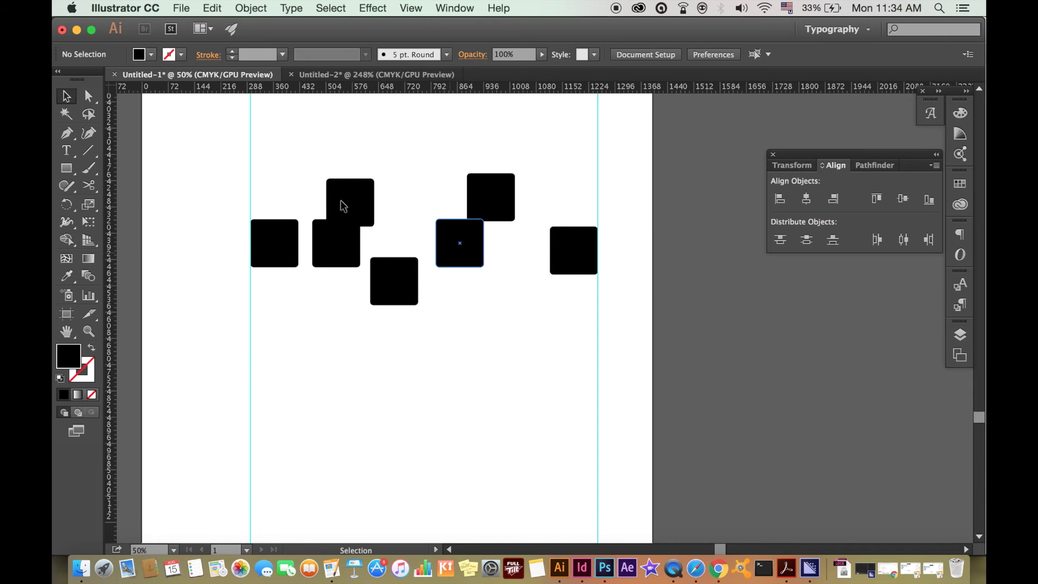
# Apply Horizontal Distribute Center and Vertical Align Center to the seven squares, then deselect.
pyautogui.moveTo(271, 152); pyautogui.dragTo(563, 368)
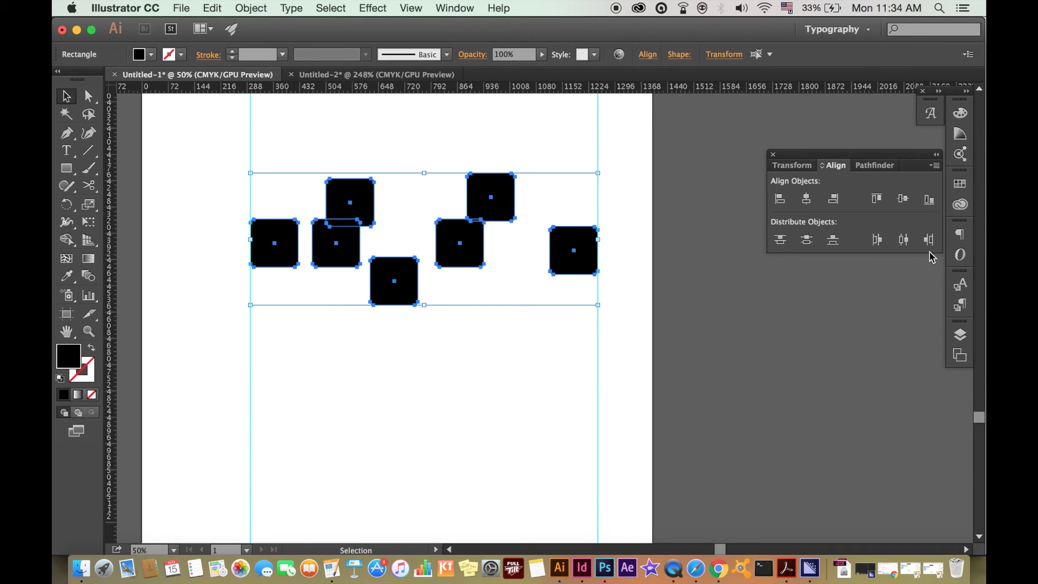
pyautogui.click(908, 244)
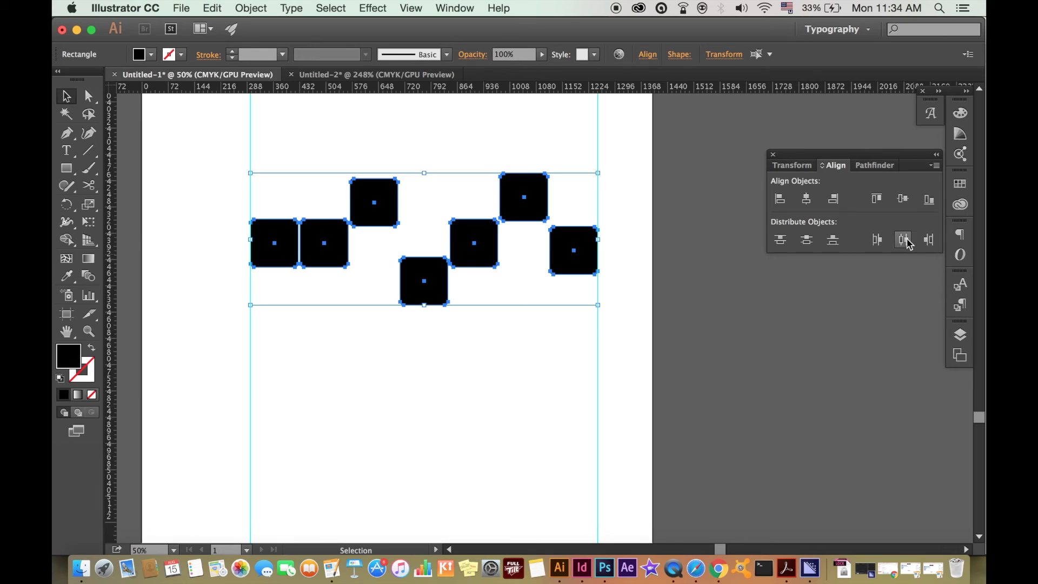
pyautogui.click(902, 199)
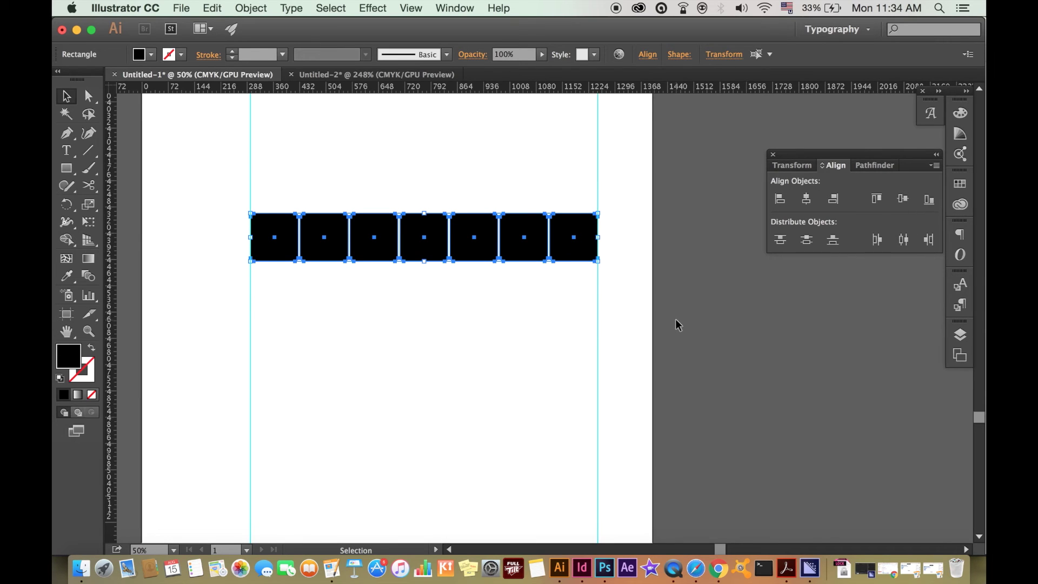
pyautogui.click(678, 326)
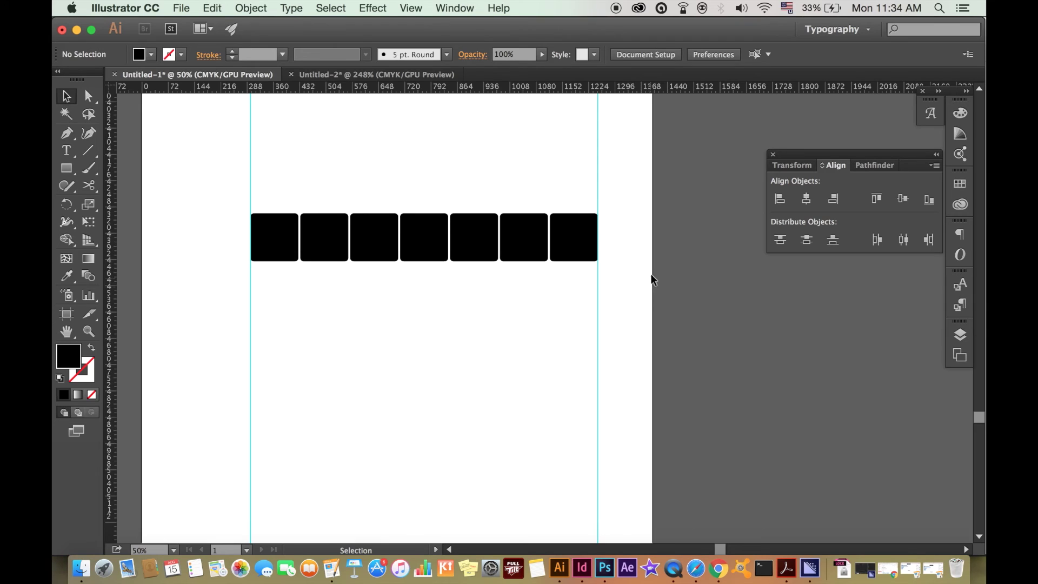
# Zoom out, move the left guide onto the pasteboard, and drag the first square onto it.
pyautogui.press('super+minus')
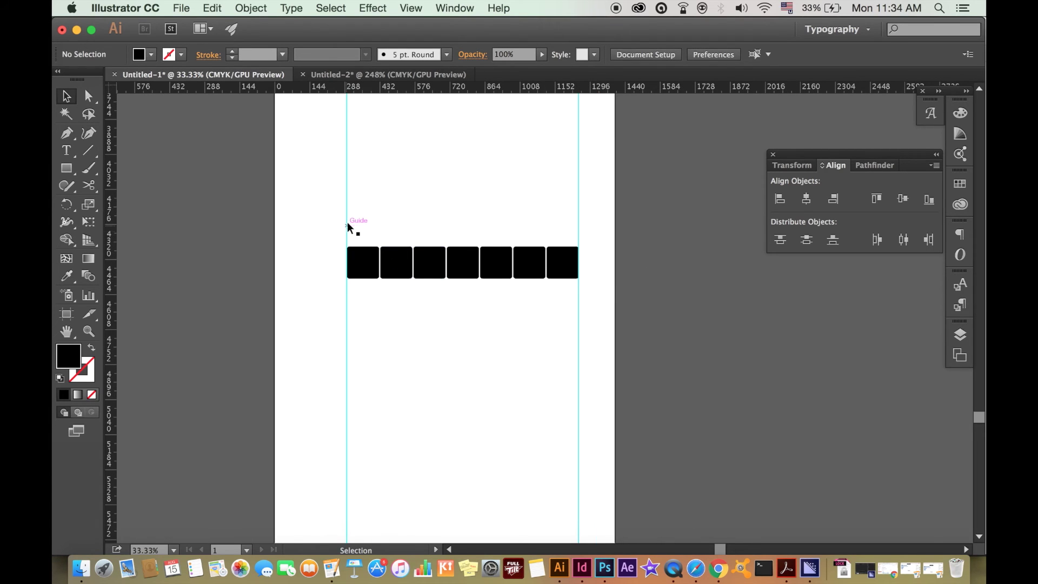
pyautogui.moveTo(349, 227); pyautogui.dragTo(185, 224)
pyautogui.click(328, 265)
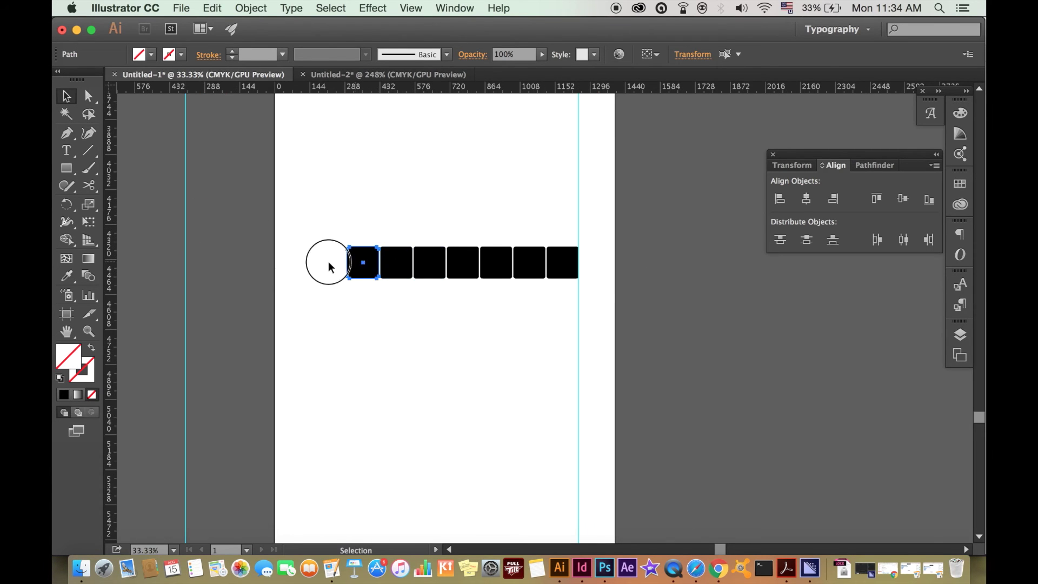
pyautogui.moveTo(331, 267); pyautogui.dragTo(194, 272)
pyautogui.click(208, 207)
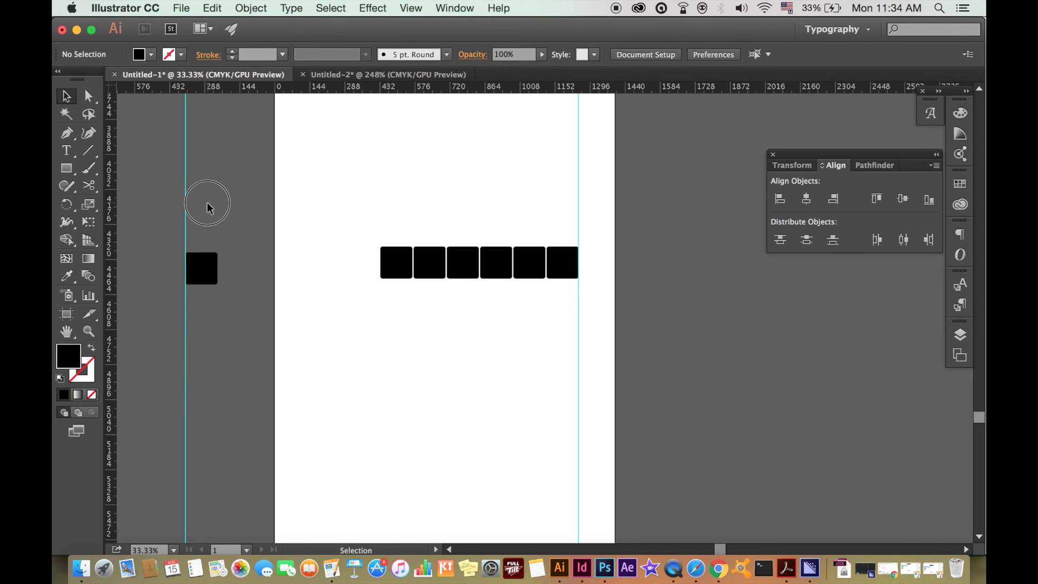
# Select all seven squares and apply Vertical Align Center and Horizontal Distribute Center.
pyautogui.moveTo(208, 208); pyautogui.dragTo(568, 362)
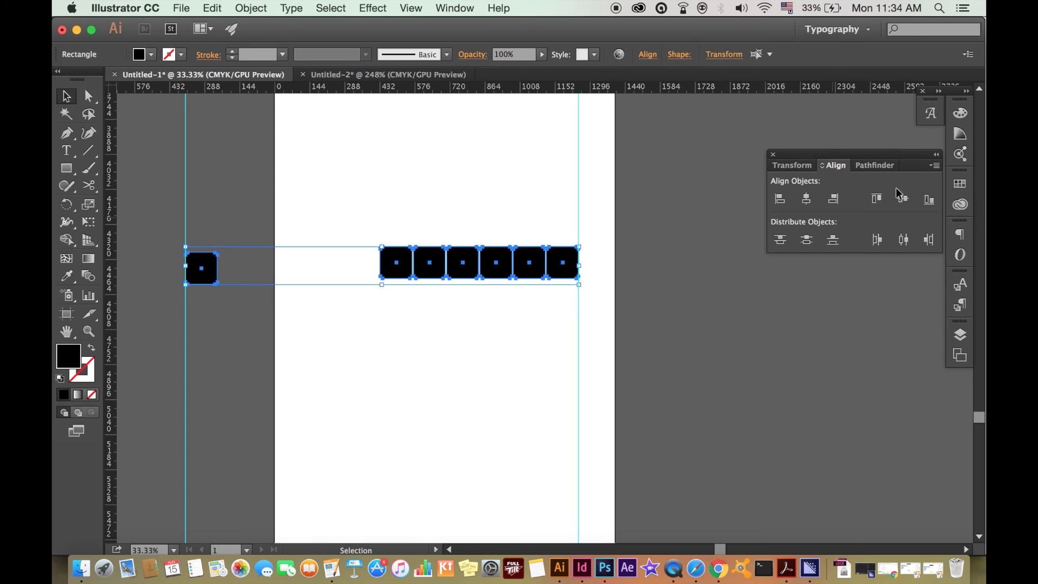
pyautogui.click(901, 197)
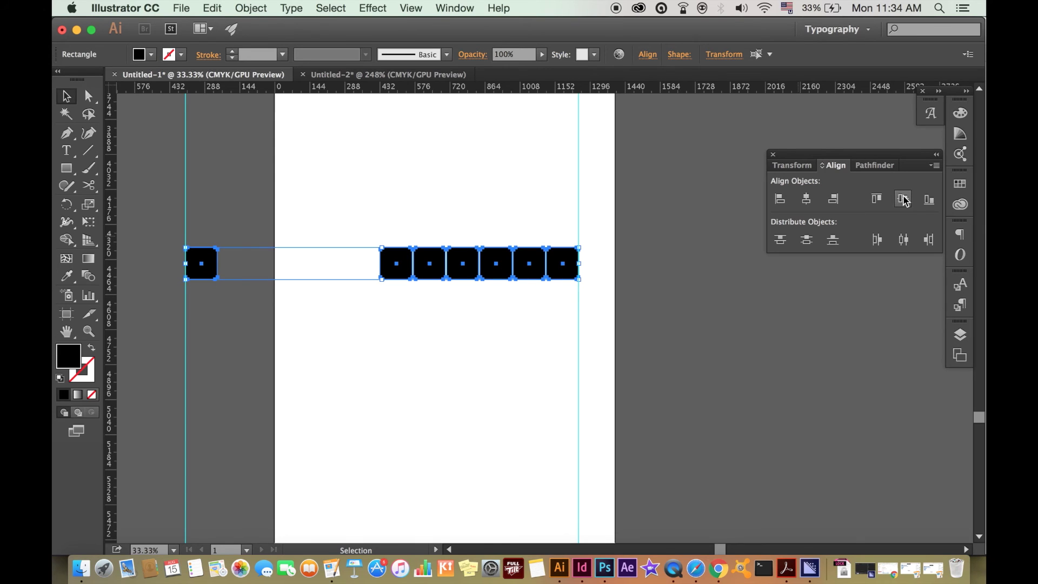
pyautogui.click(903, 240)
pyautogui.click(797, 324)
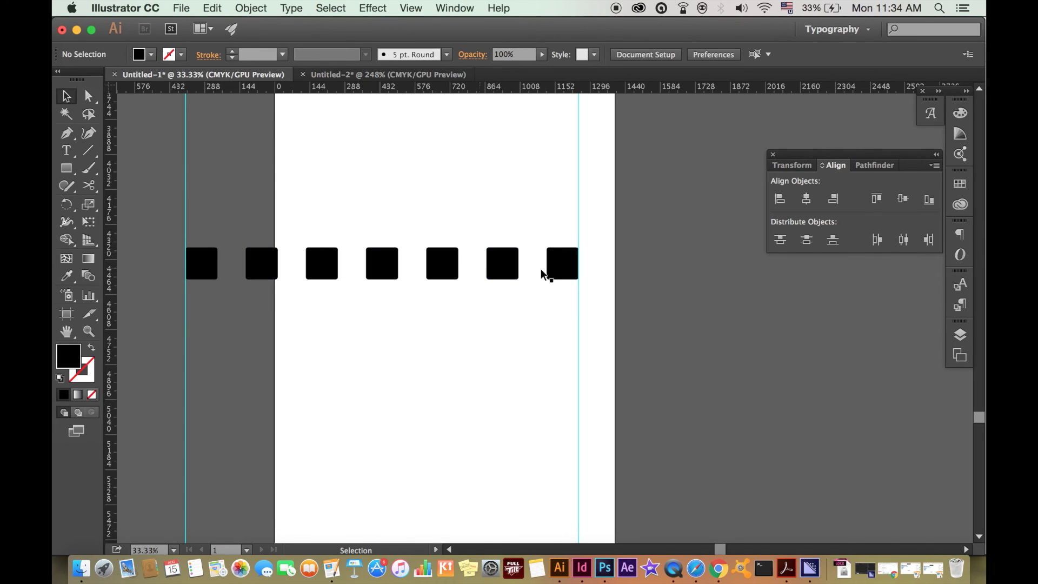